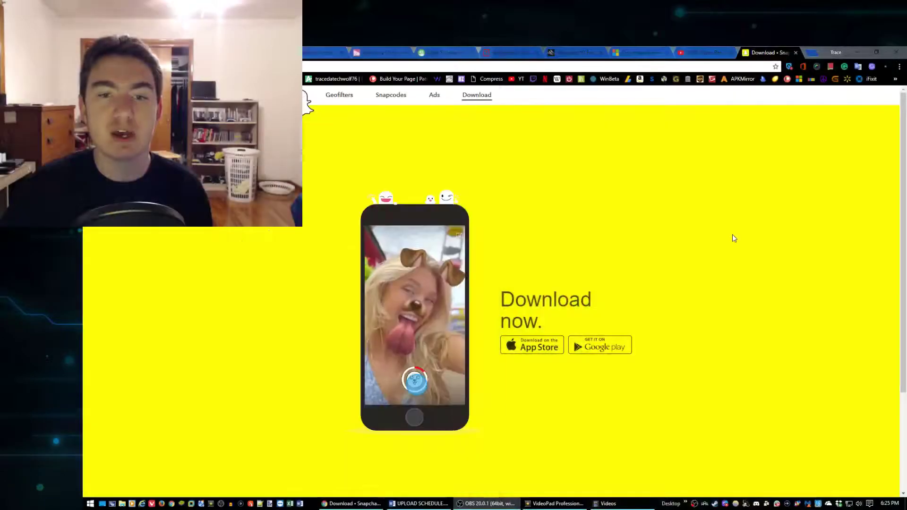
Step: Bring the browser with the Snapchat download page forward, then return OBS to the front
click(732, 235)
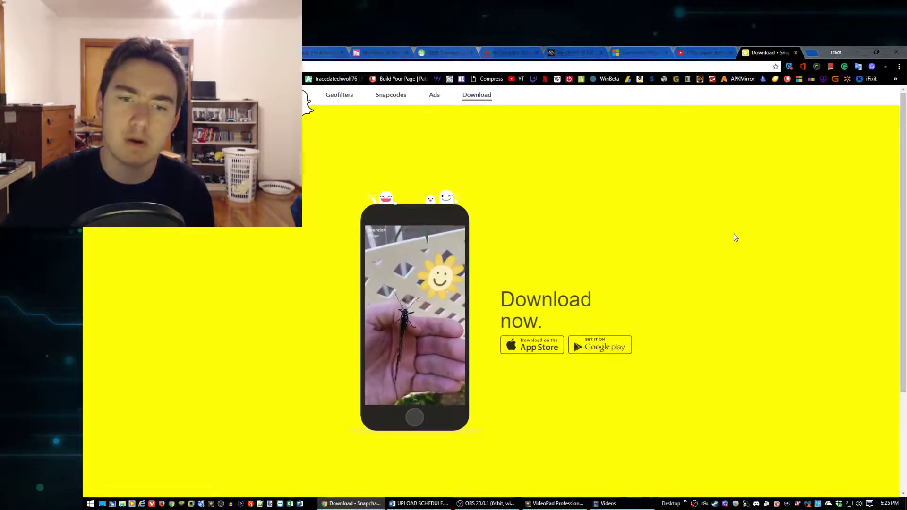
click(486, 503)
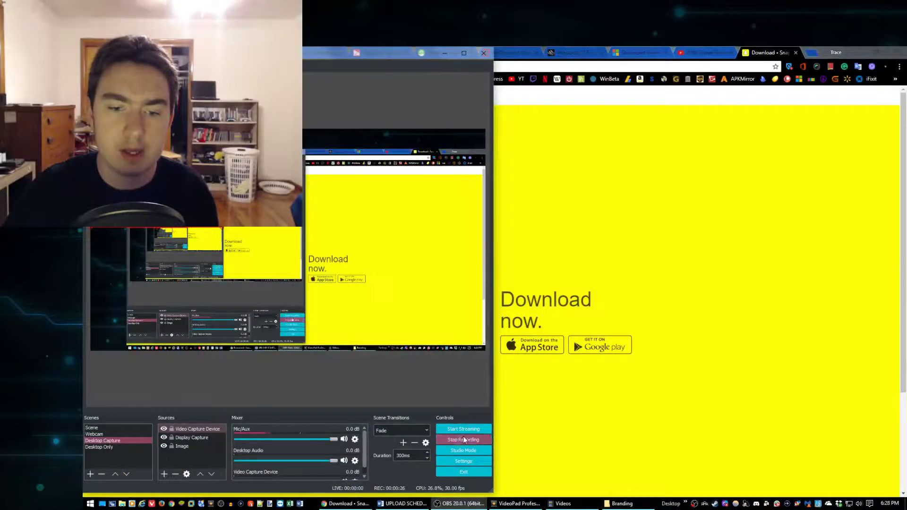
Step: Minimize OBS and open a new blank browser tab
click(451, 53)
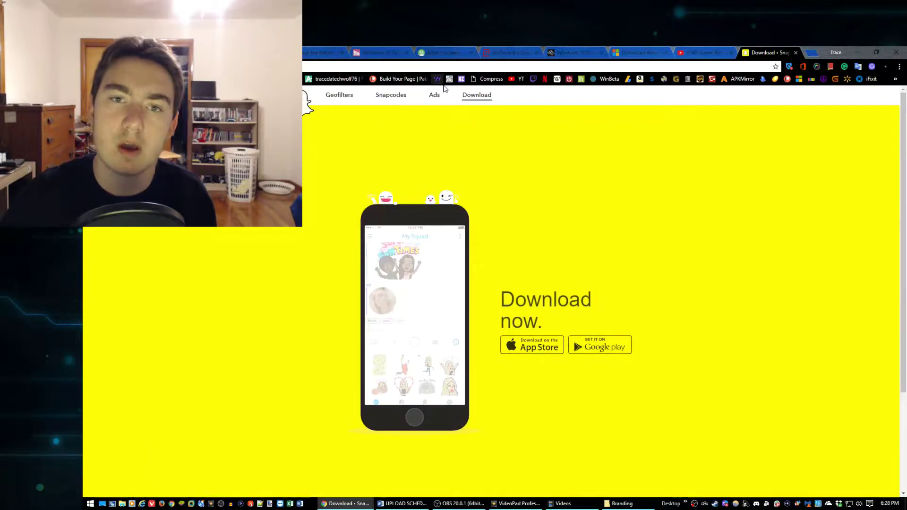
key(ctrl+t)
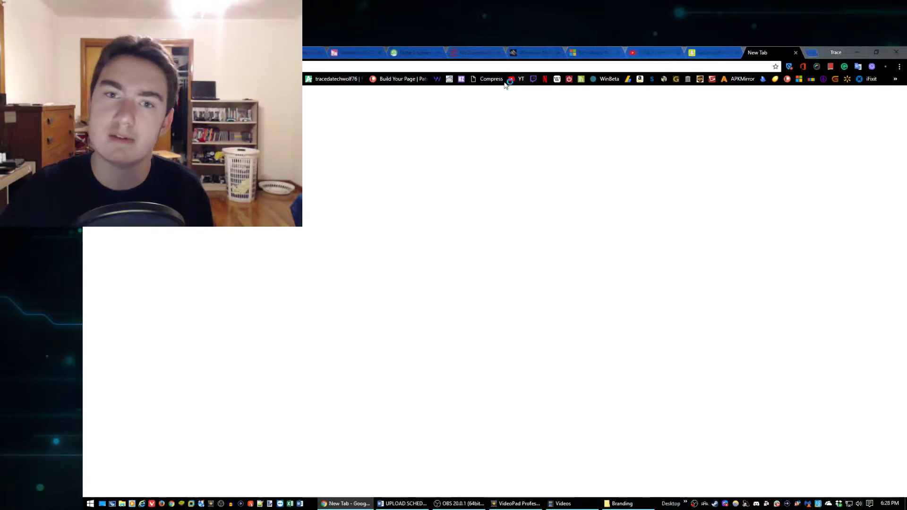
Step: Search for 'amino' and open the post author's Amino profile page
text(amino)
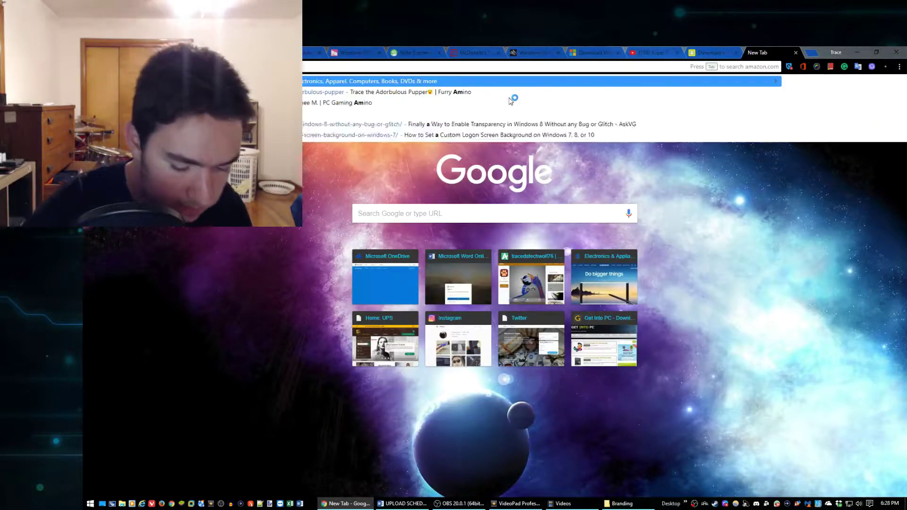
key(Return)
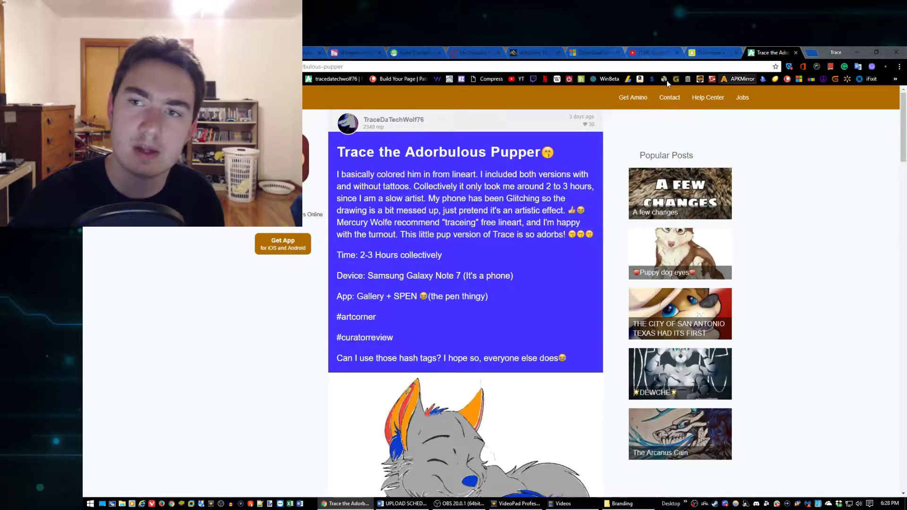
click(346, 126)
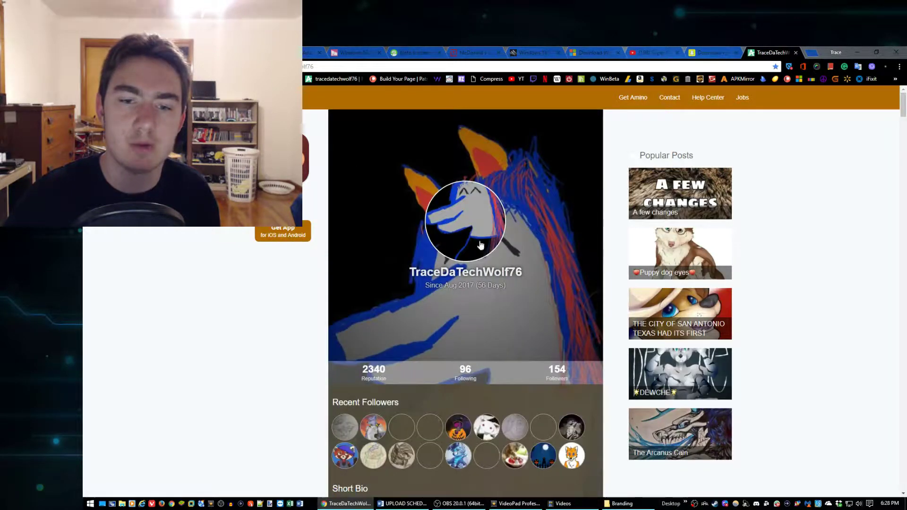
scroll(416, 326, down, 5)
scroll(418, 327, up, 6)
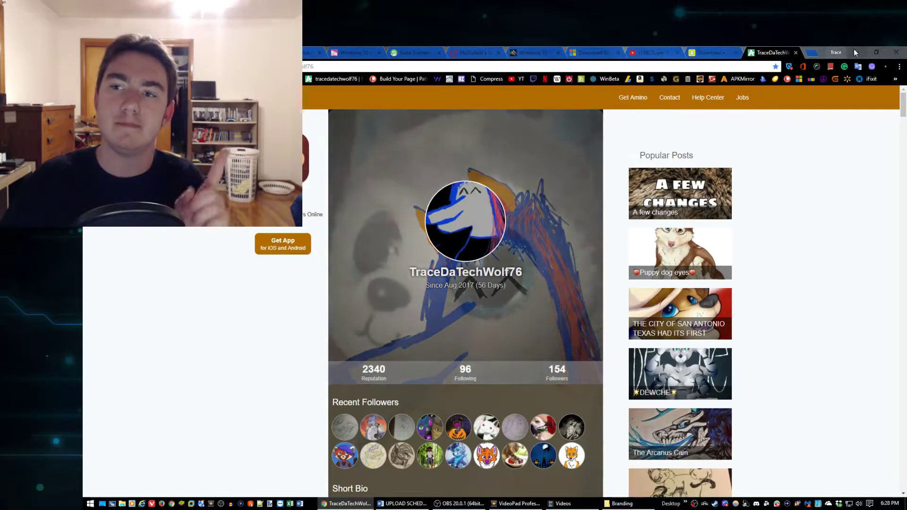
Step: Minimize and restore the browser, then start another new tab
click(854, 51)
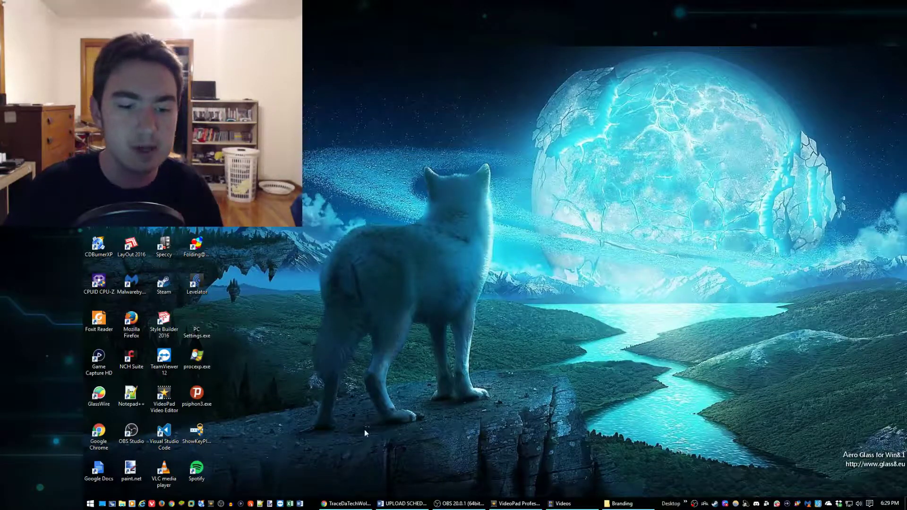
click(347, 503)
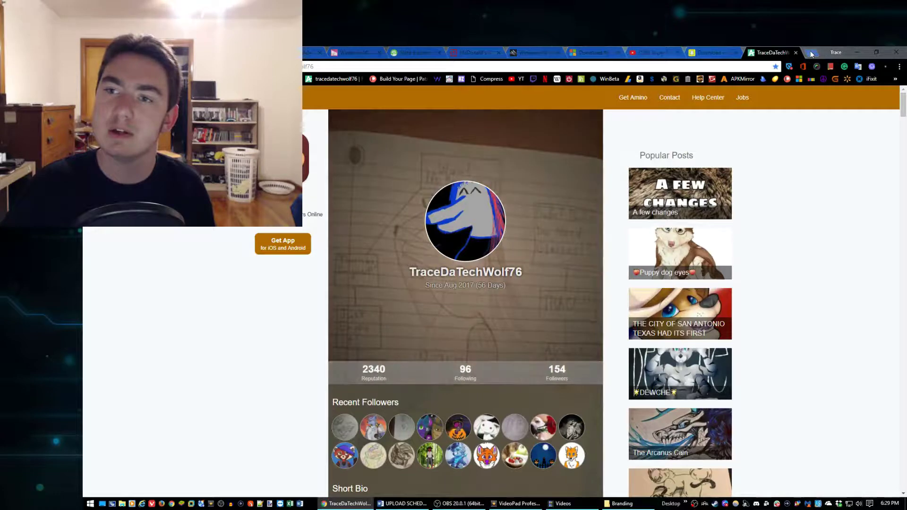
click(810, 53)
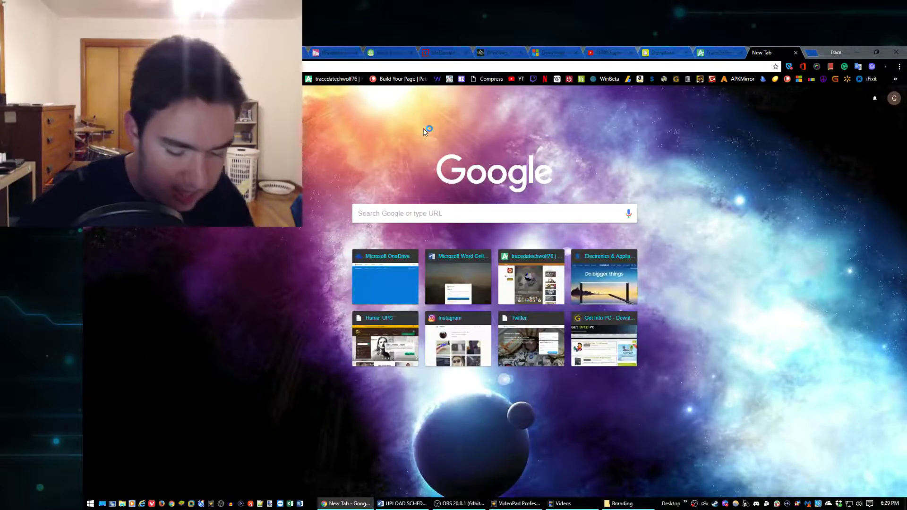
Step: Search the web for 'bluestacks' and browse the featured games on the BlueStacks site
text(blu)
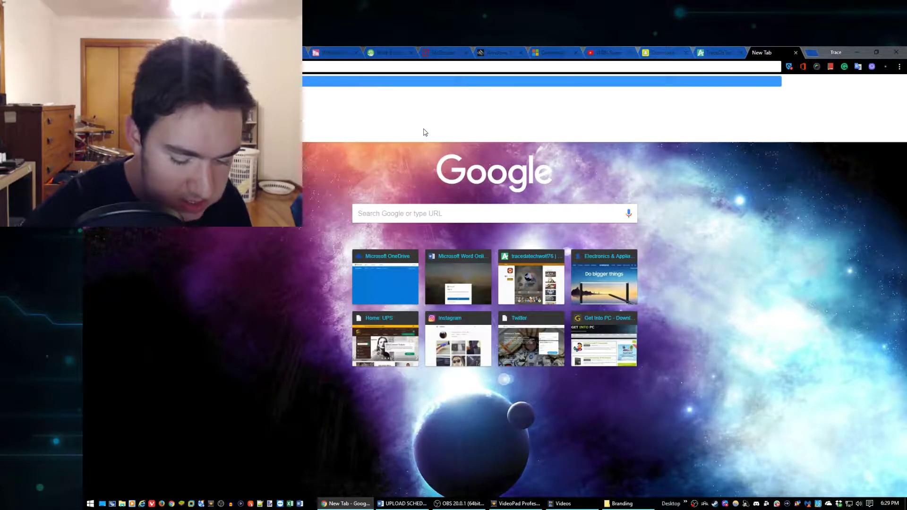
key(Return)
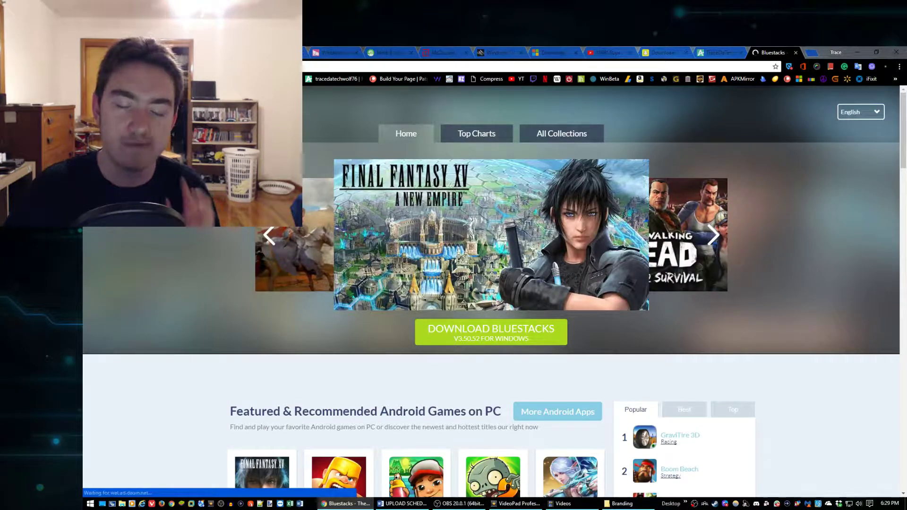
scroll(277, 265, down, 5)
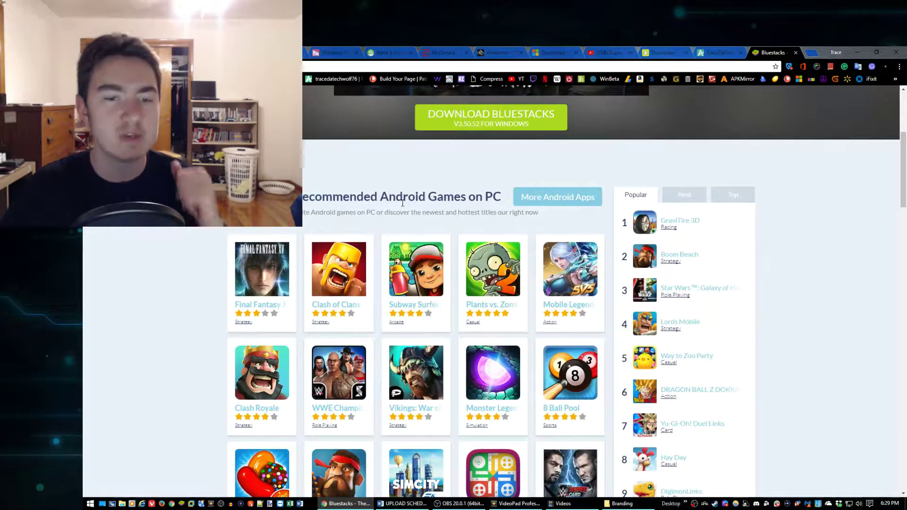
scroll(400, 207, down, 3)
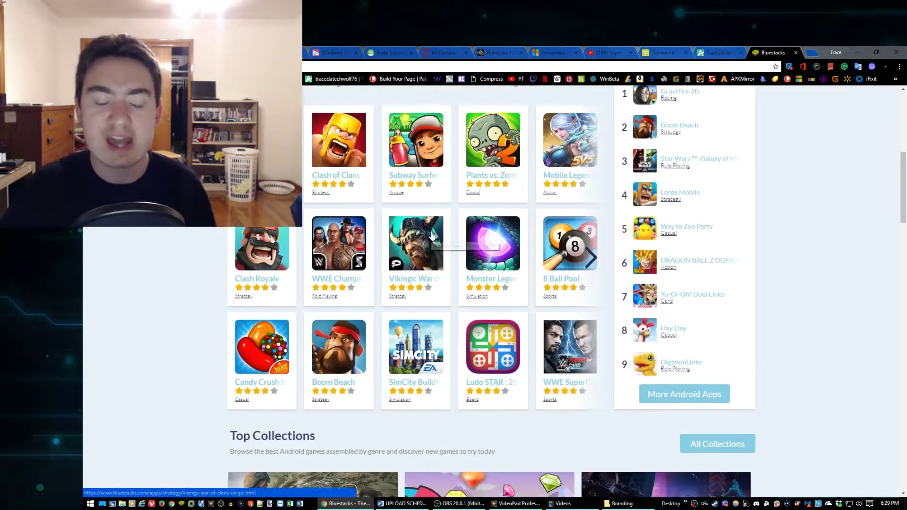
scroll(466, 261, down, 4)
scroll(508, 283, up, 10)
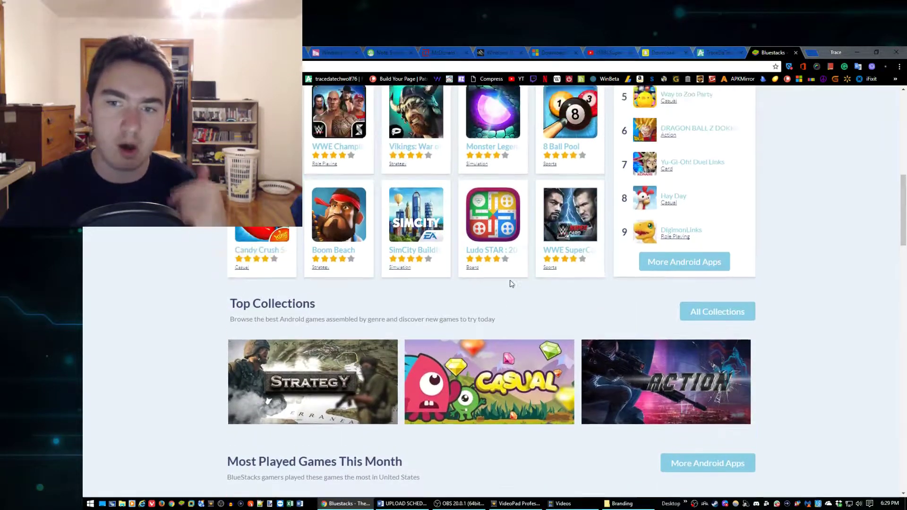
scroll(507, 282, up, 2)
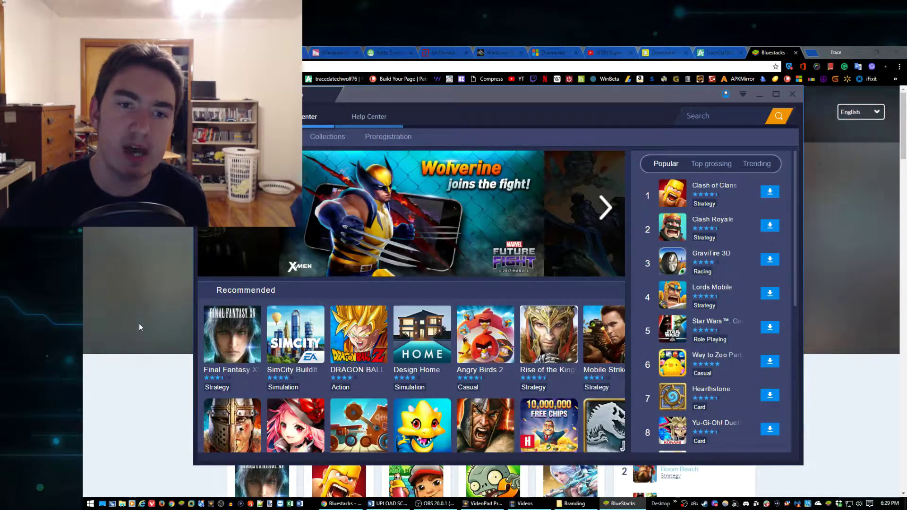
Step: Browse the App Center and launch the Amino app on the BlueStacks home screen
scroll(440, 245, down, 3)
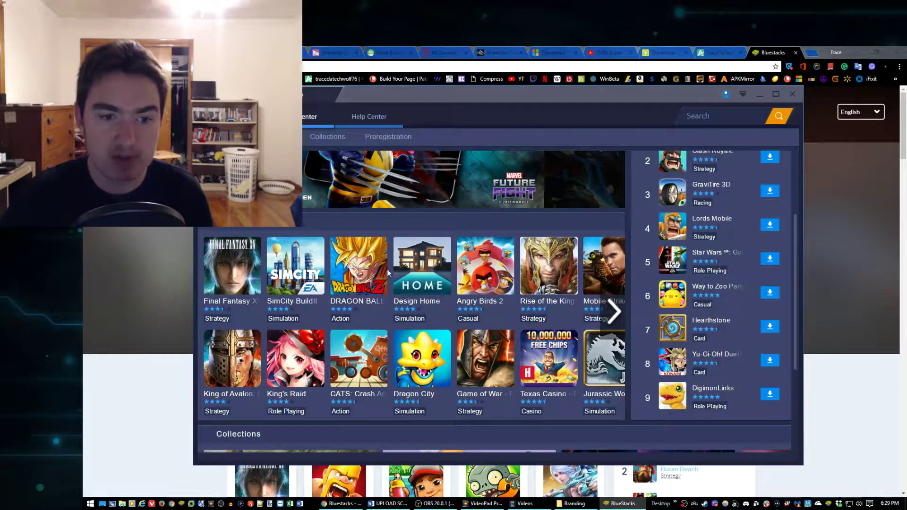
scroll(538, 274, down, 4)
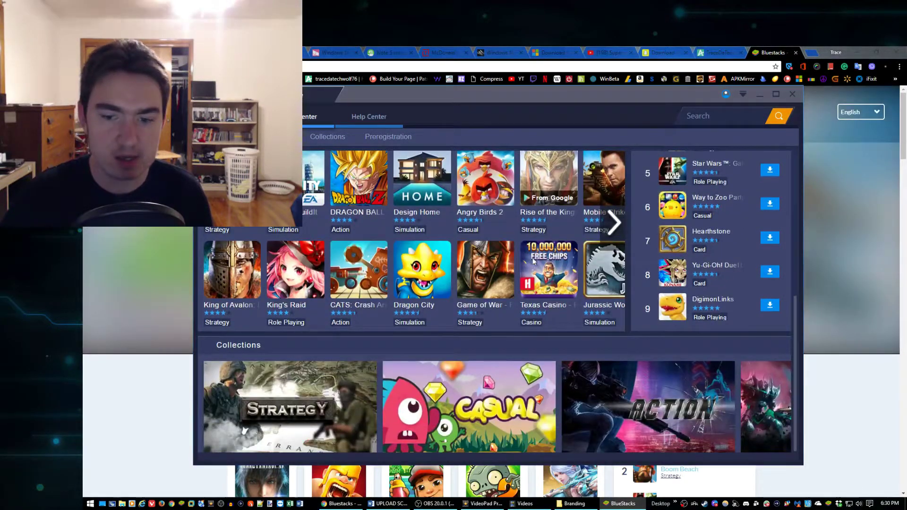
scroll(534, 261, up, 7)
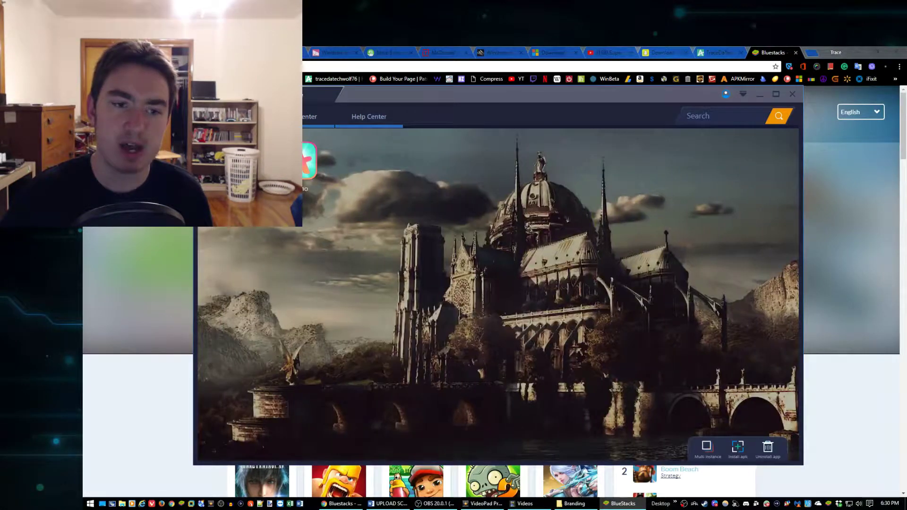
click(315, 157)
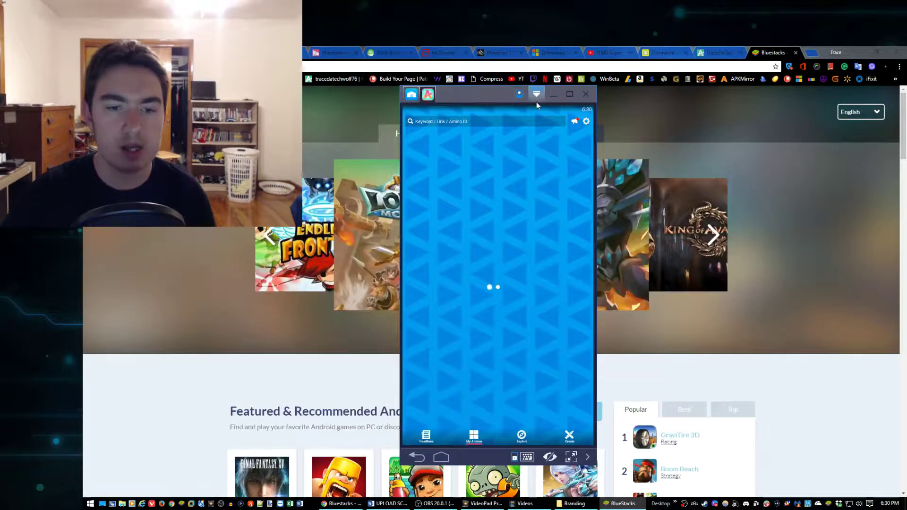
Step: Minimize the browser, move and enlarge the BlueStacks window, and close the full-screen post photo
drag(491, 100, 458, 102)
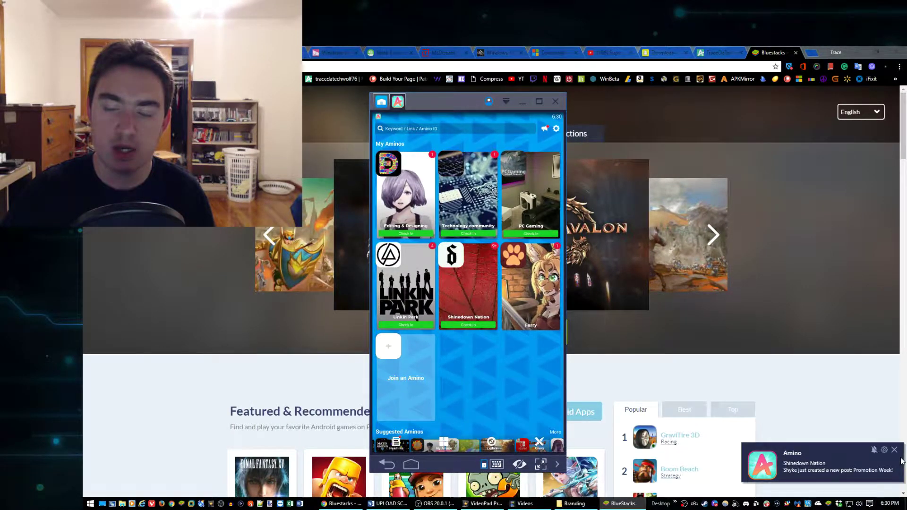
click(848, 51)
drag(460, 100, 364, 59)
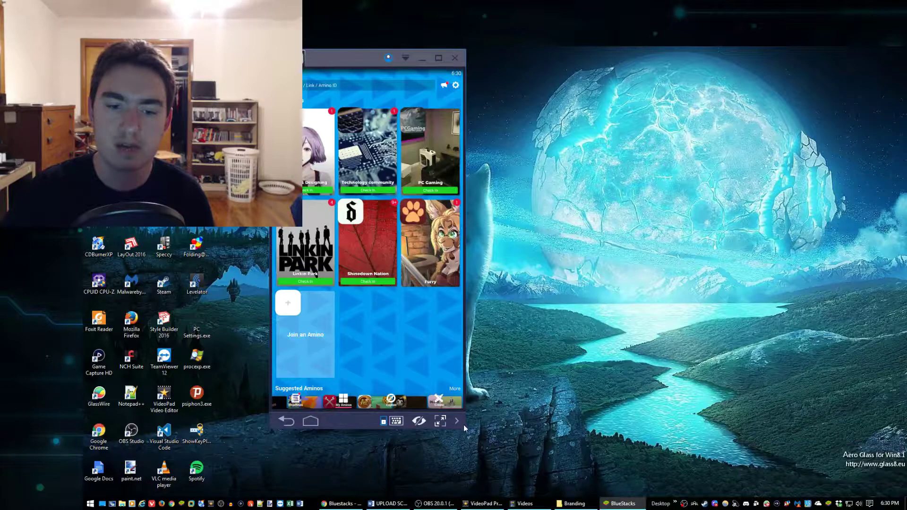
drag(465, 427, 595, 407)
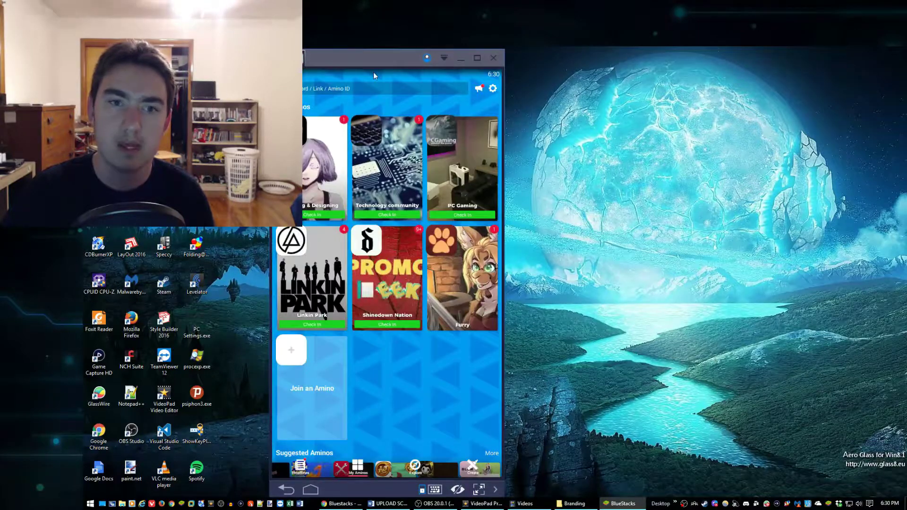
drag(377, 61, 455, 59)
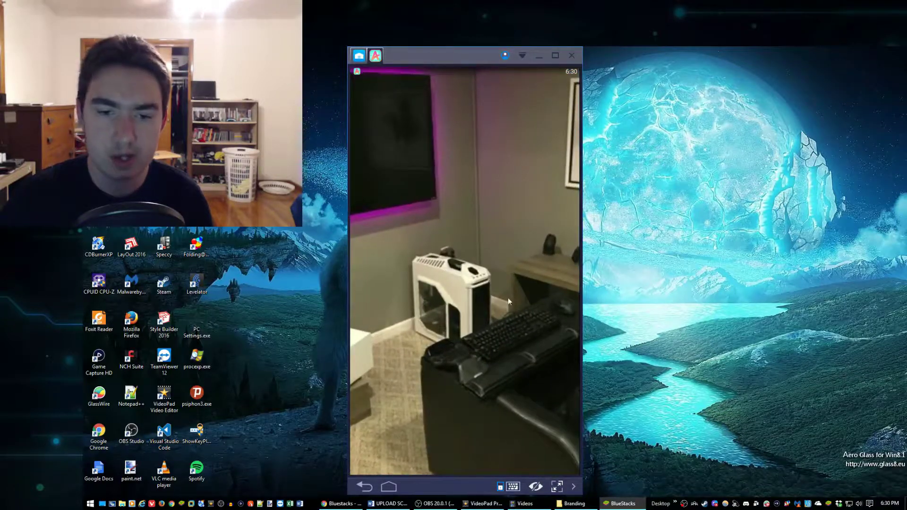
click(506, 302)
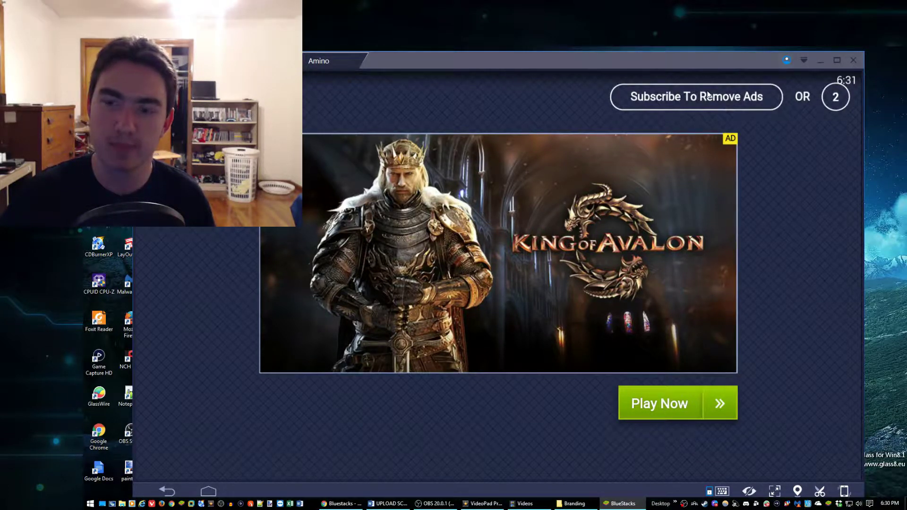
Step: Dismiss the King of Avalon ad and scroll through the PC Gaming feed
click(835, 98)
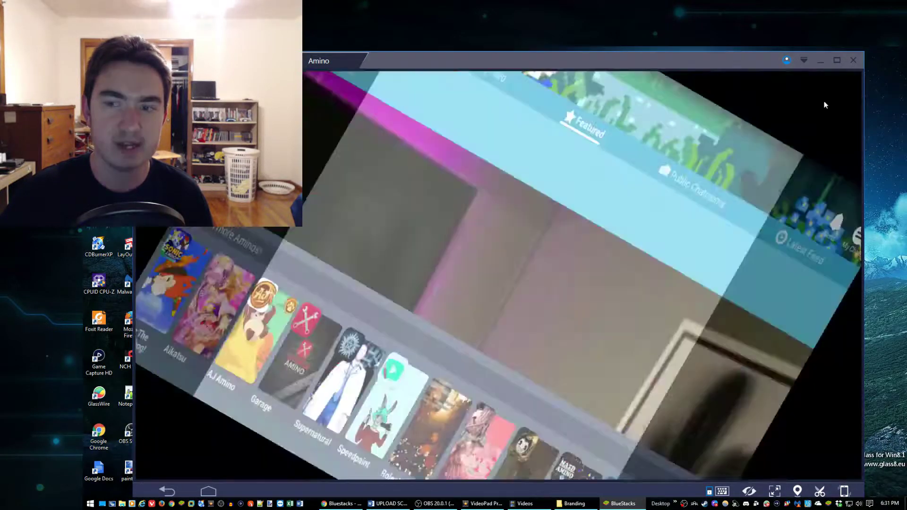
mouse_move(465, 61)
mouse_down()
mouse_move(444, 58)
mouse_move(450, 61)
mouse_up()
scroll(464, 123, down, 10)
scroll(484, 236, down, 3)
scroll(483, 249, up, 5)
scroll(483, 249, down, 4)
scroll(486, 264, up, 2)
scroll(486, 276, down, 3)
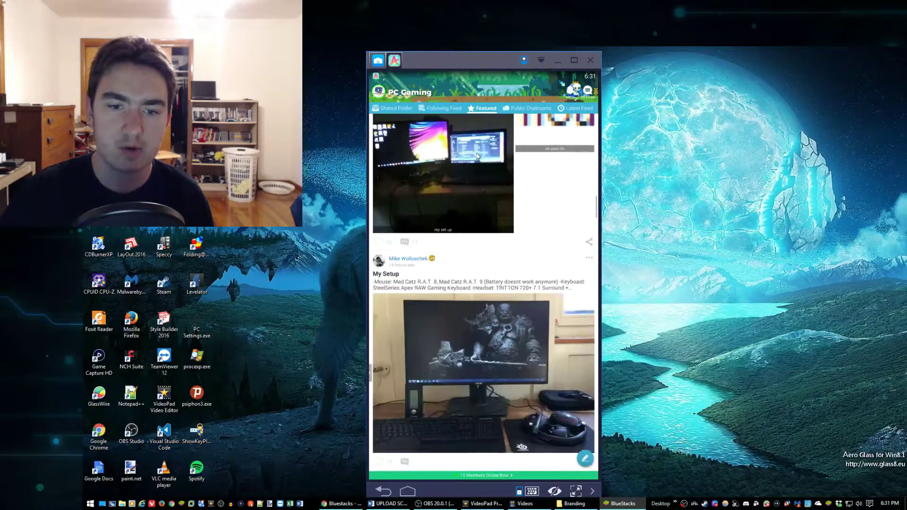
scroll(484, 236, up, 4)
Step: Scroll further through the feed and open the PC Gaming community's side menu
scroll(483, 189, down, 3)
scroll(482, 180, down, 3)
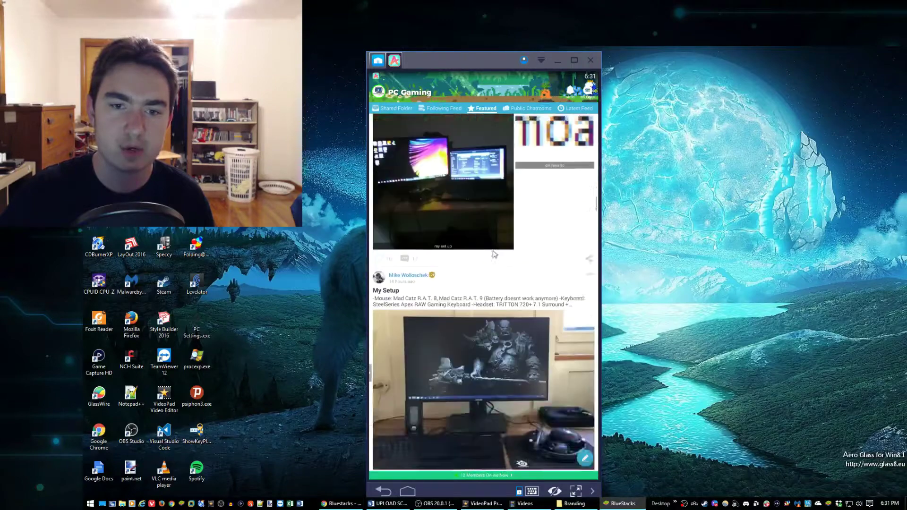
scroll(496, 141, up, 2)
scroll(498, 124, up, 5)
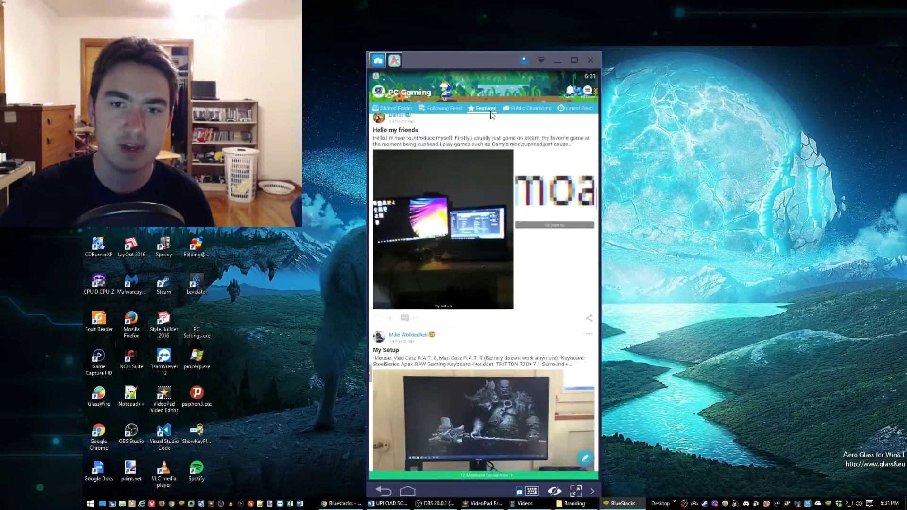
scroll(399, 305, down, 4)
scroll(399, 305, down, 1)
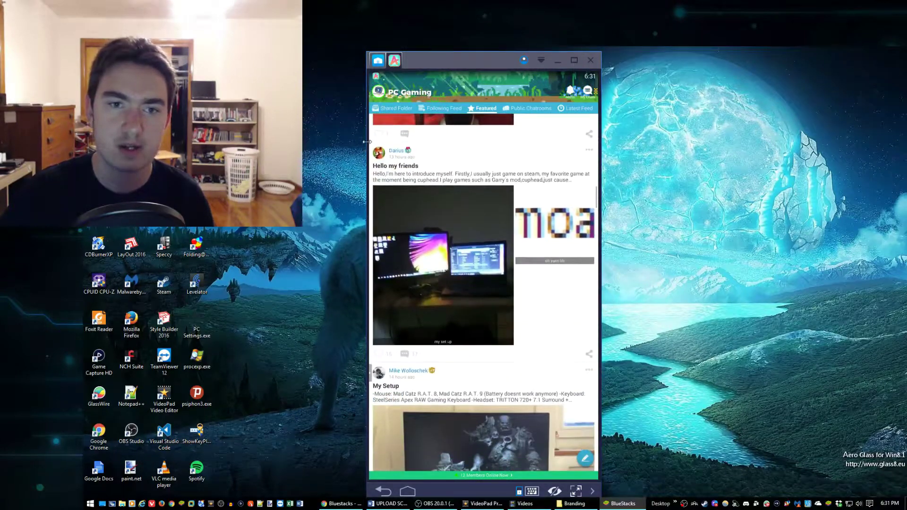
click(378, 91)
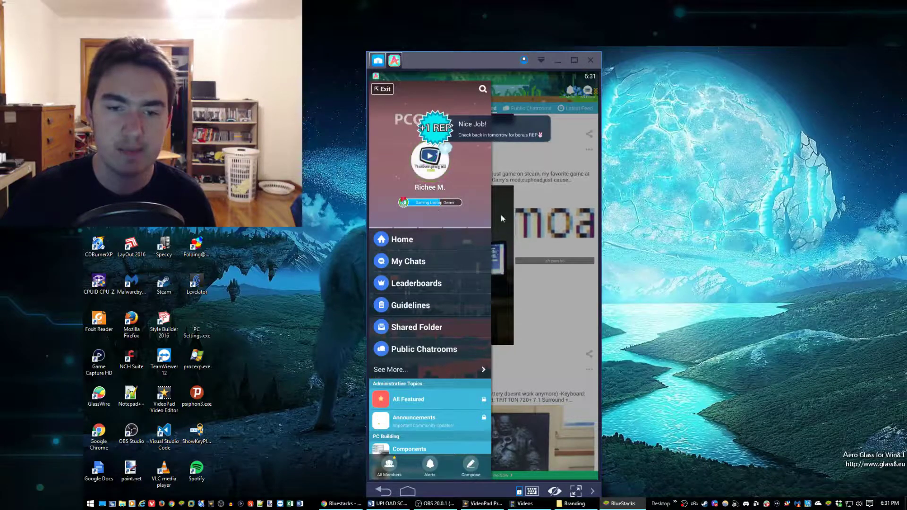
mouse_move(473, 60)
mouse_down()
mouse_move(194, 51)
mouse_move(488, 59)
mouse_up()
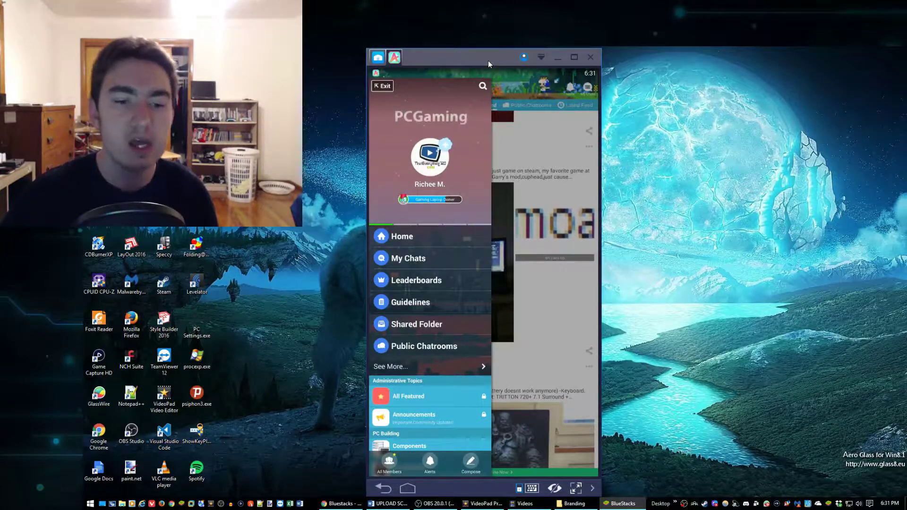
drag(488, 60, 486, 59)
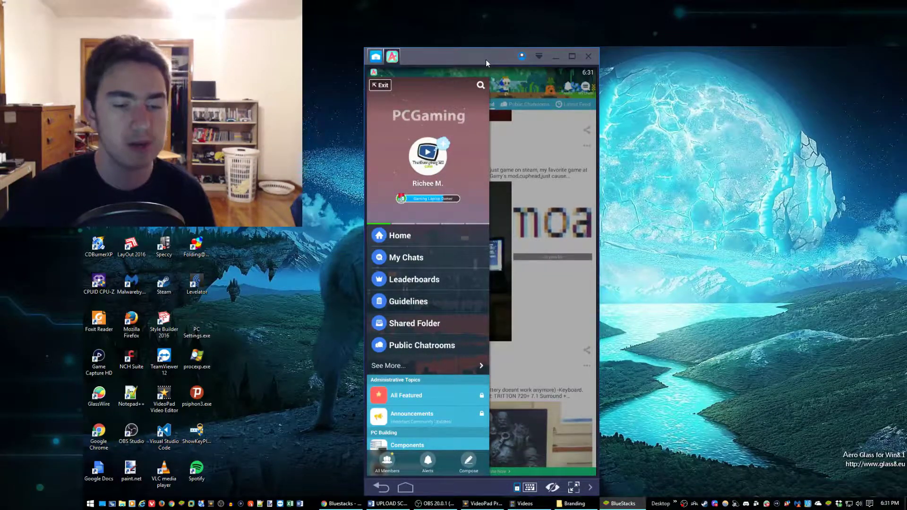
Step: Launch Task Manager from the taskbar, move it to the right side, and minimize it
right_click(663, 509)
click(693, 479)
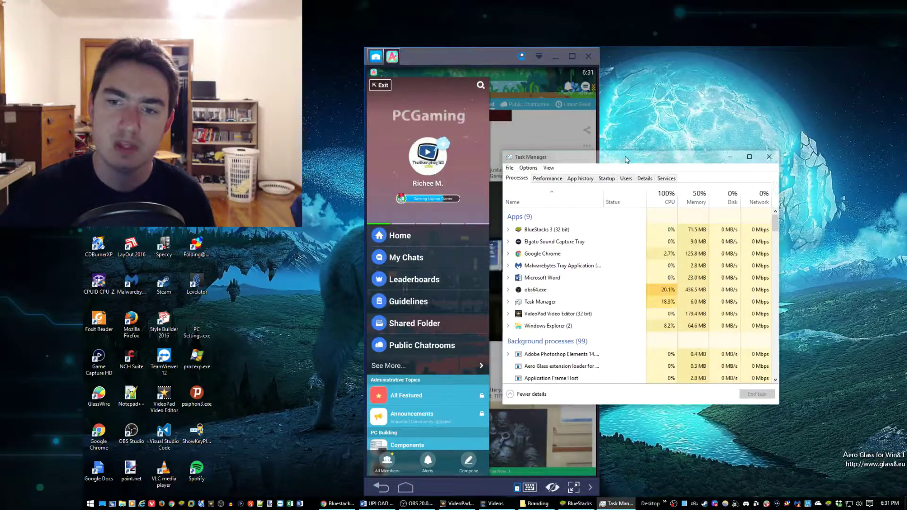
drag(618, 159, 736, 76)
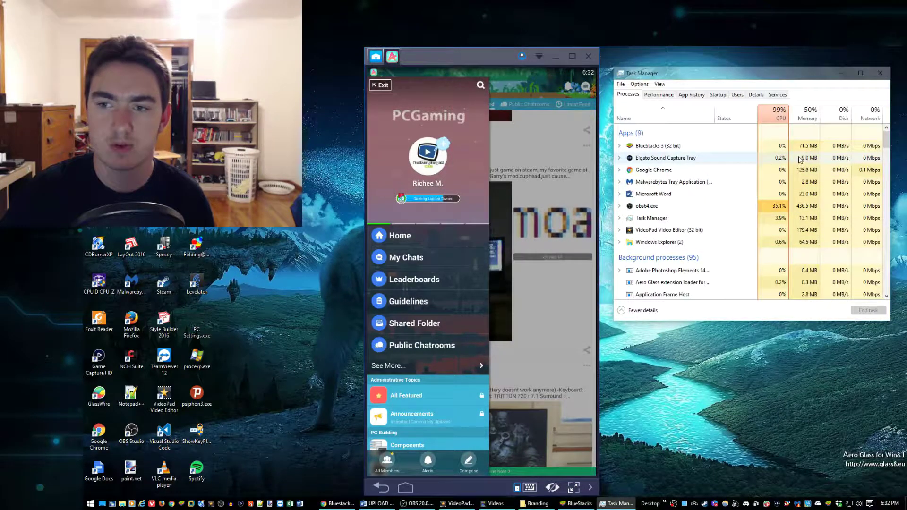
mouse_move(752, 80)
mouse_down()
mouse_move(707, 89)
mouse_move(750, 86)
mouse_up()
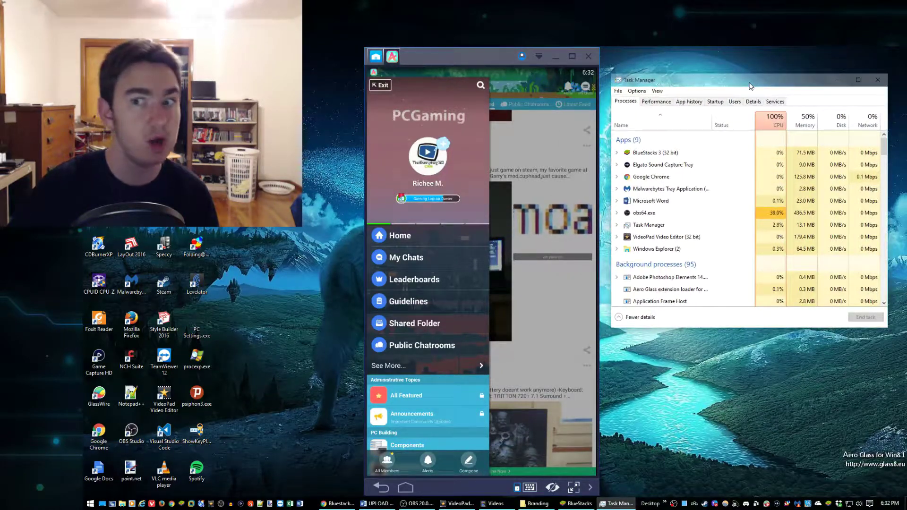
click(839, 81)
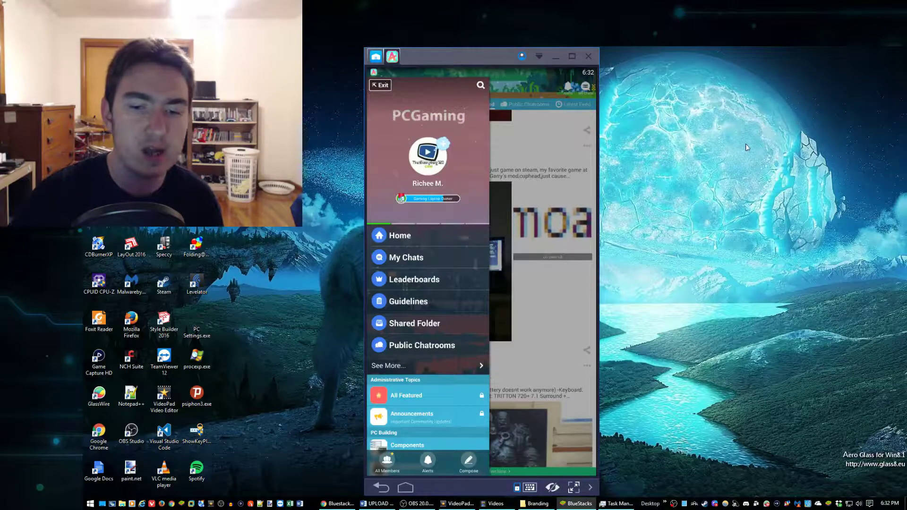
Step: Bring OBS Studio forward and switch to the Webcam scene
click(418, 504)
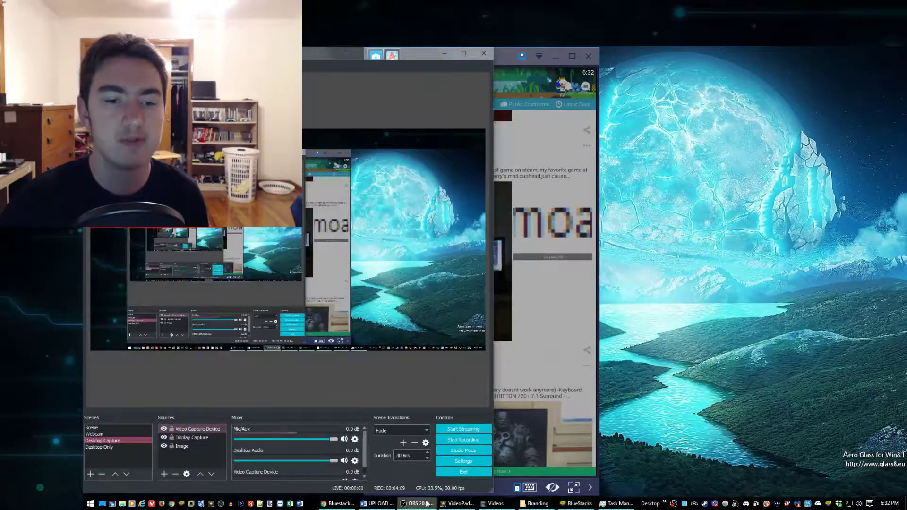
click(126, 433)
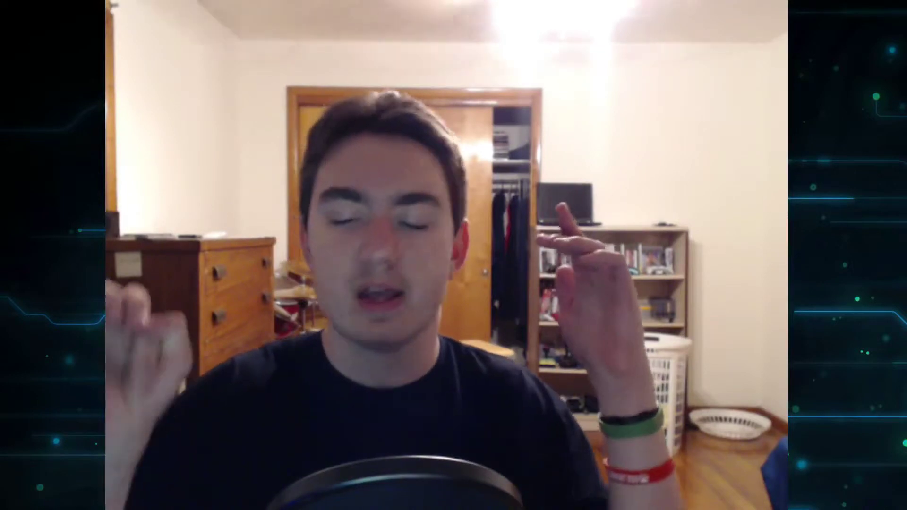